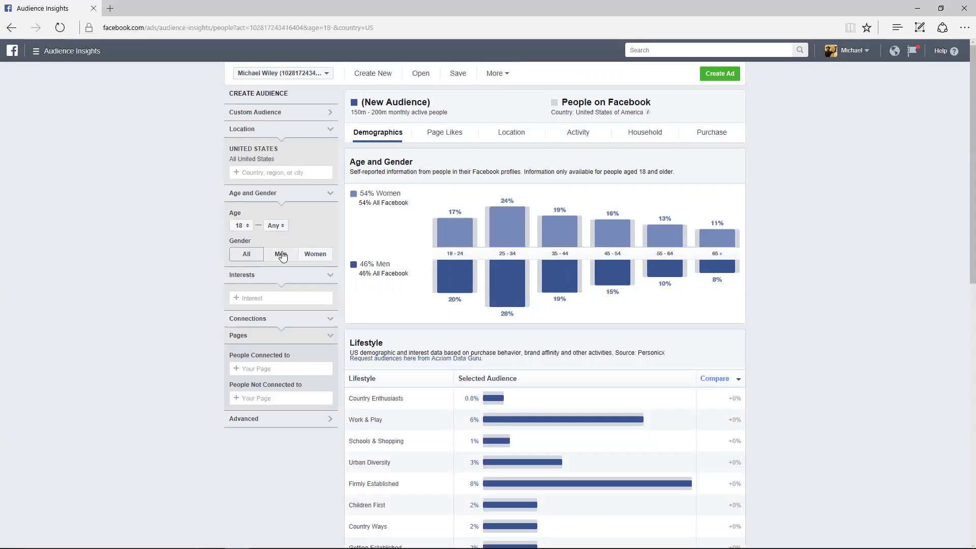
- Search the audience interests for 'tony' to bring up suggestions like Tony Robbins (Author)
{"action": "left_click", "coordinate": [275, 298]}
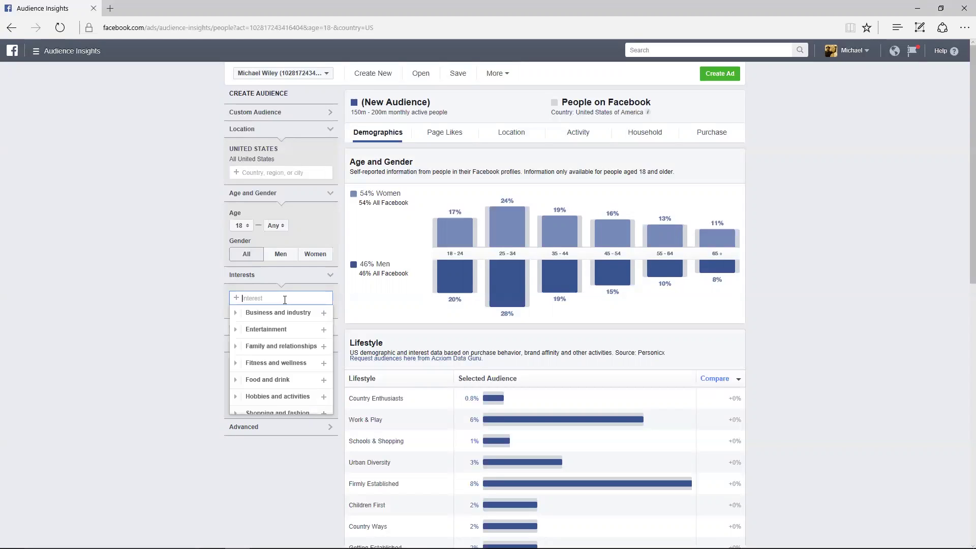
{"action": "type", "text": "tony"}
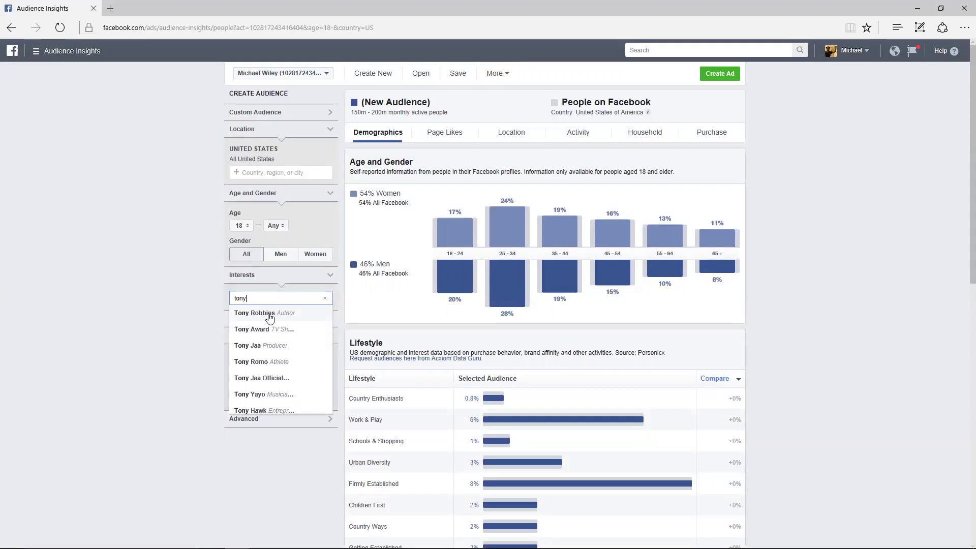
- Add Tony Robbins as the interest and read the age and gender bar values
{"action": "left_click", "coordinate": [269, 314]}
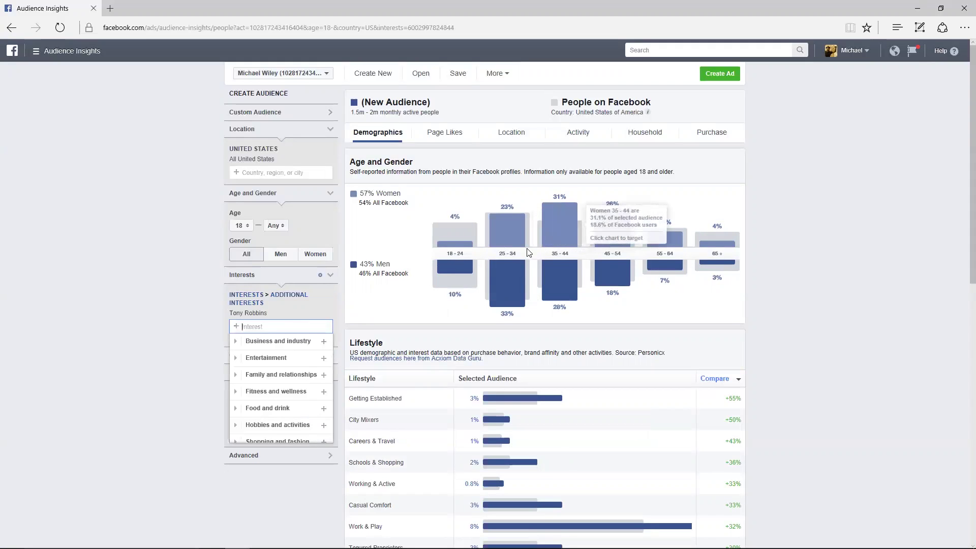
{"action": "mouse_move", "coordinate": [510, 238]}
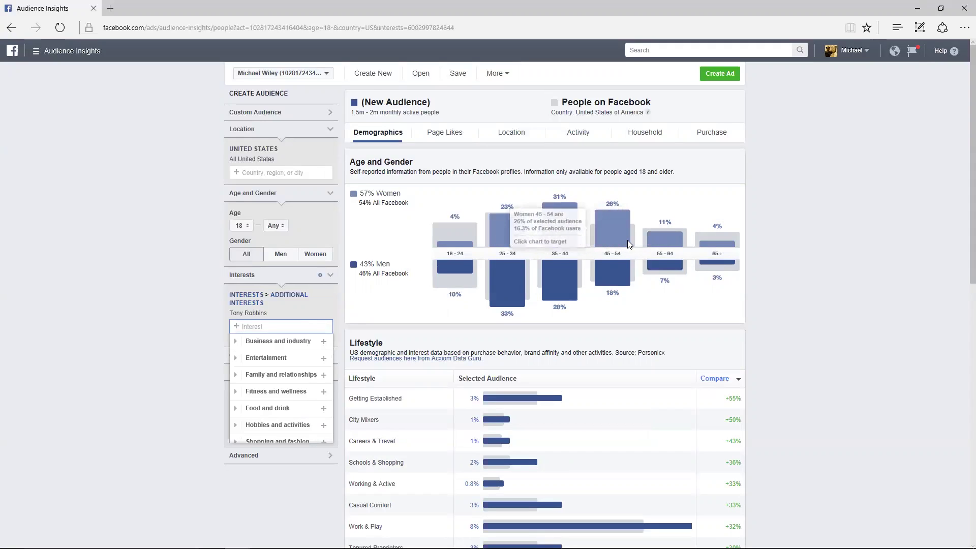
{"action": "mouse_move", "coordinate": [629, 273]}
{"action": "mouse_move", "coordinate": [509, 281]}
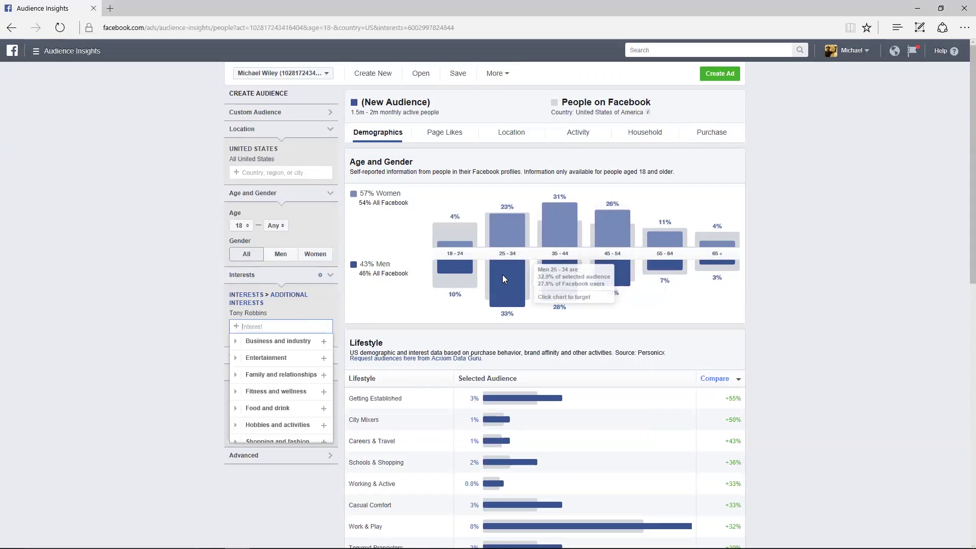
{"action": "mouse_move", "coordinate": [554, 238]}
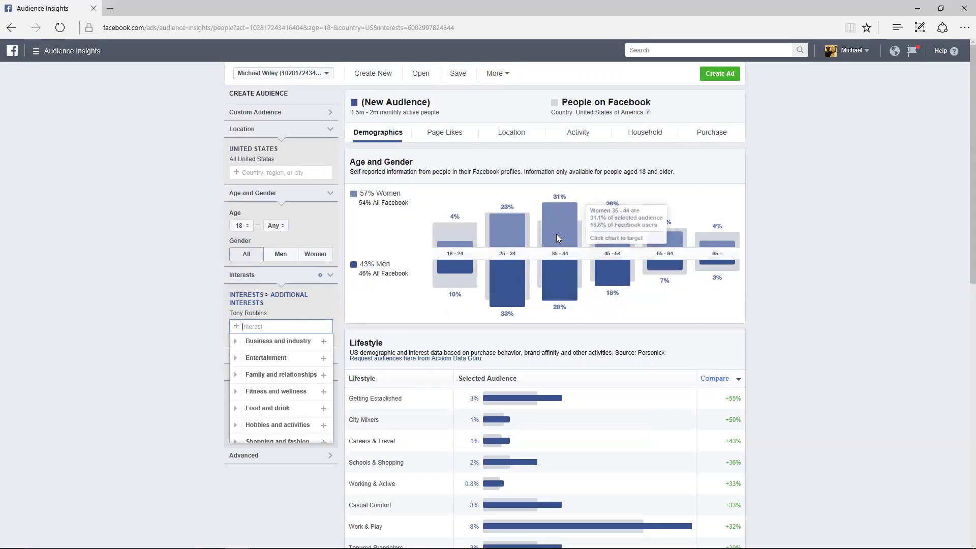
{"action": "mouse_move", "coordinate": [619, 238]}
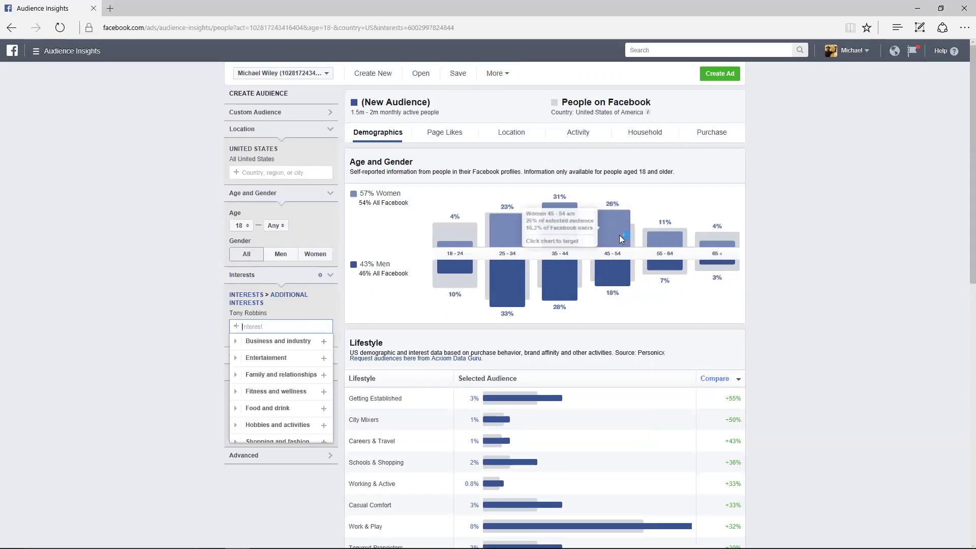
- Show all Page Likes Top Categories for the Tony Robbins audience, down to Jim Rohn under Authors
{"action": "left_click", "coordinate": [436, 136]}
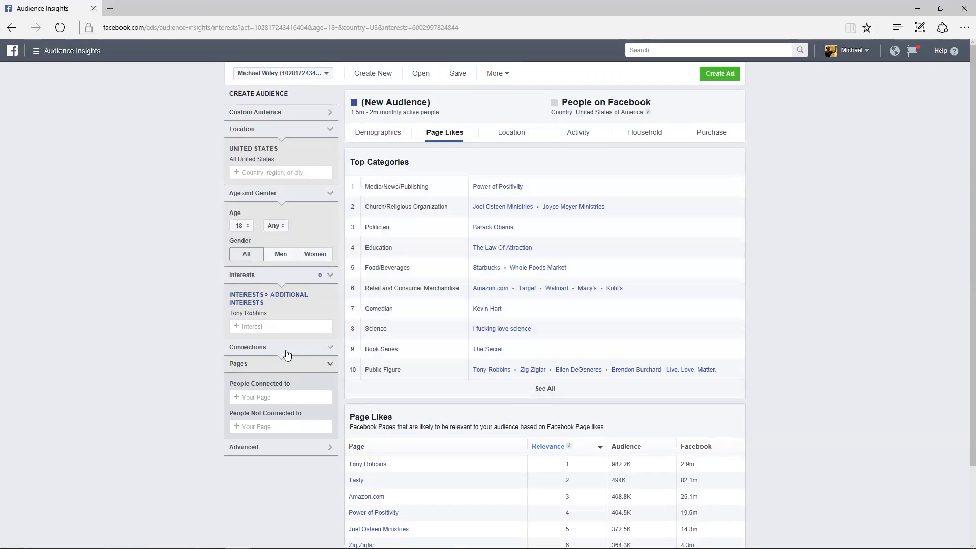
{"action": "mouse_move", "coordinate": [263, 319]}
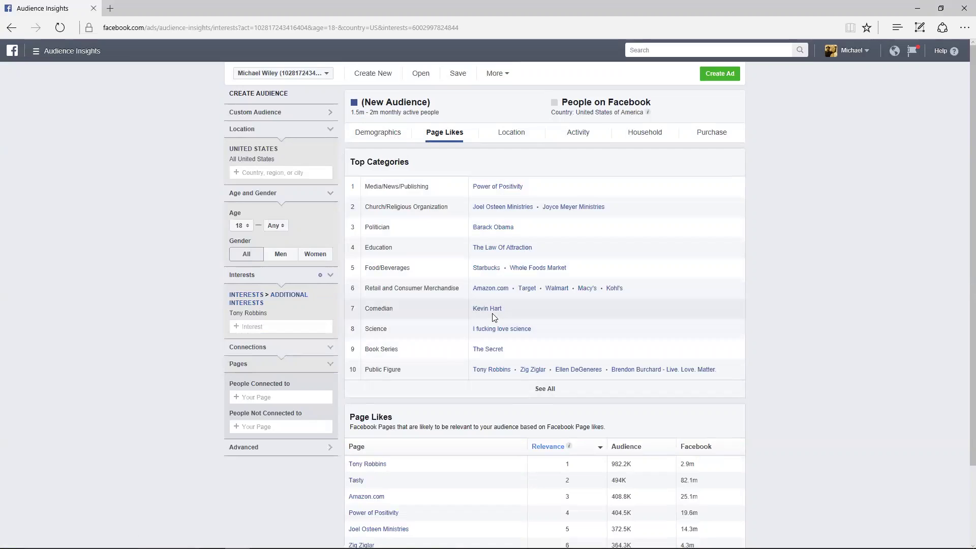
{"action": "left_click", "coordinate": [549, 392]}
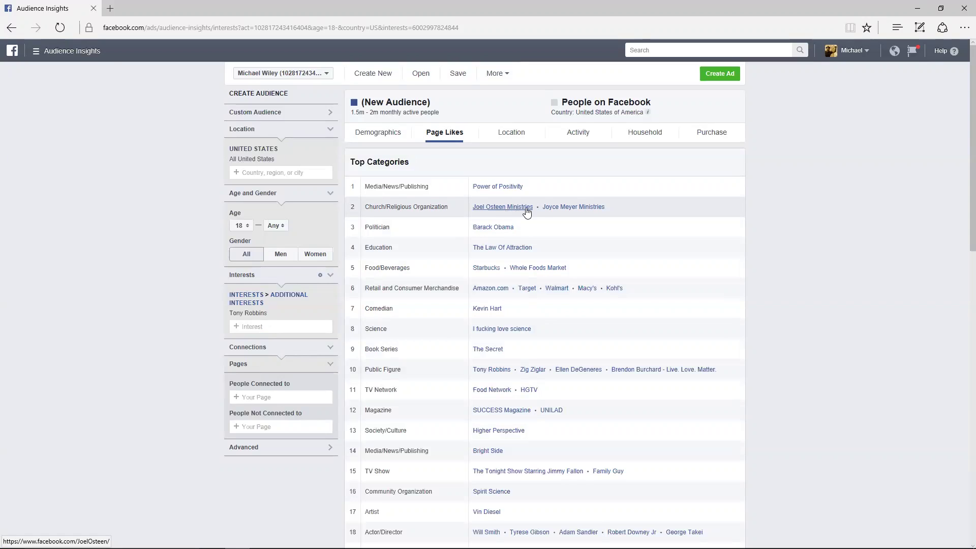
{"action": "scroll", "coordinate": [543, 291], "scroll_direction": "down", "scroll_amount": 2}
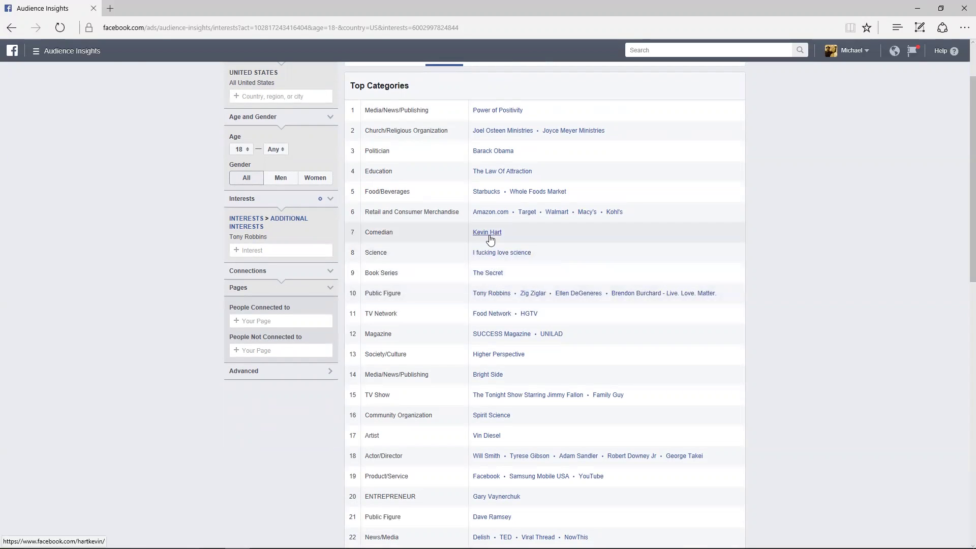
{"action": "scroll", "coordinate": [531, 368], "scroll_direction": "down", "scroll_amount": 4}
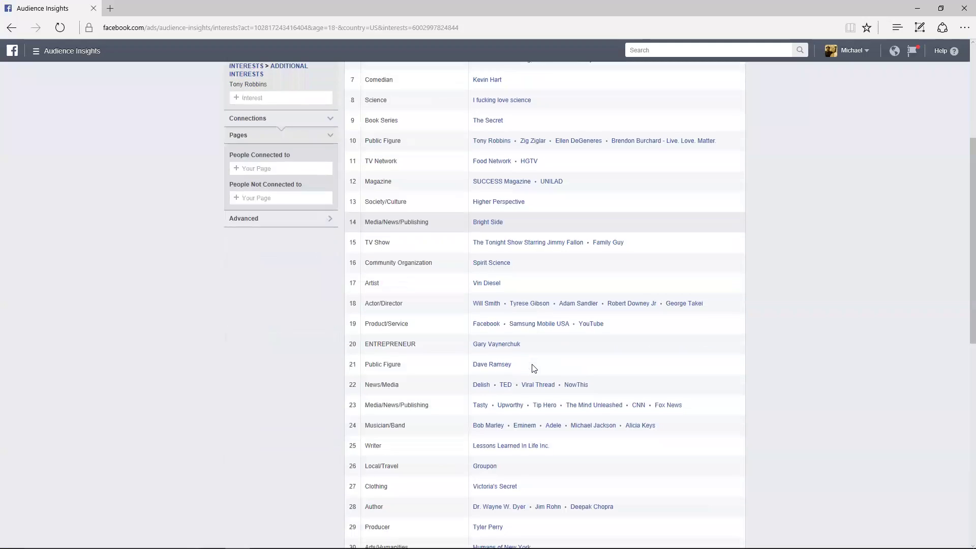
{"action": "scroll", "coordinate": [531, 368], "scroll_direction": "down", "scroll_amount": 2}
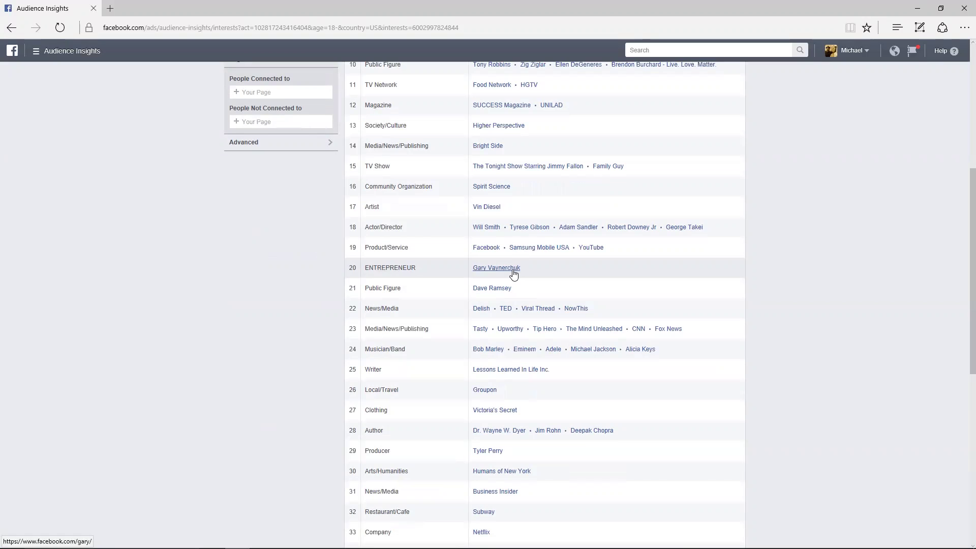
{"action": "scroll", "coordinate": [513, 275], "scroll_direction": "up", "scroll_amount": 3}
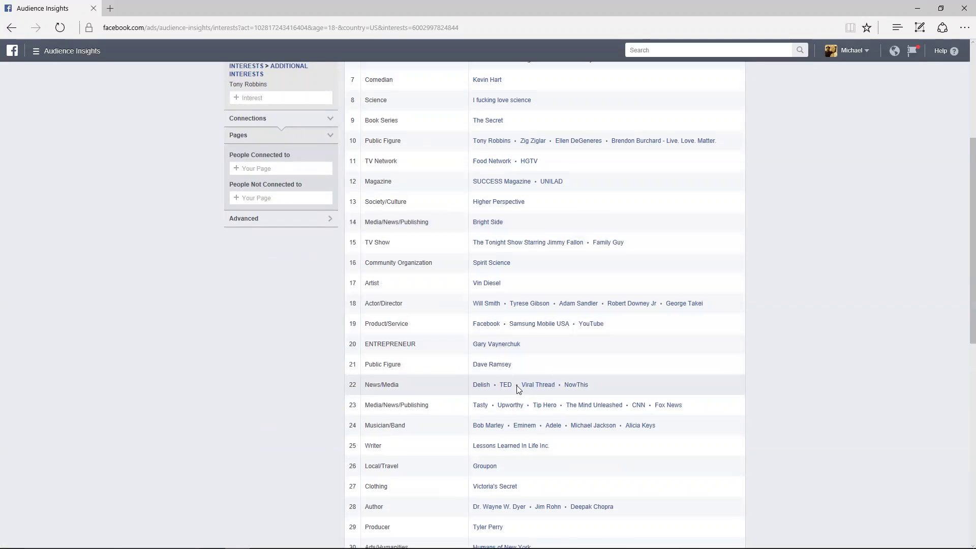
{"action": "scroll", "coordinate": [517, 385], "scroll_direction": "down", "scroll_amount": 3}
{"action": "scroll", "coordinate": [517, 389], "scroll_direction": "down", "scroll_amount": 2}
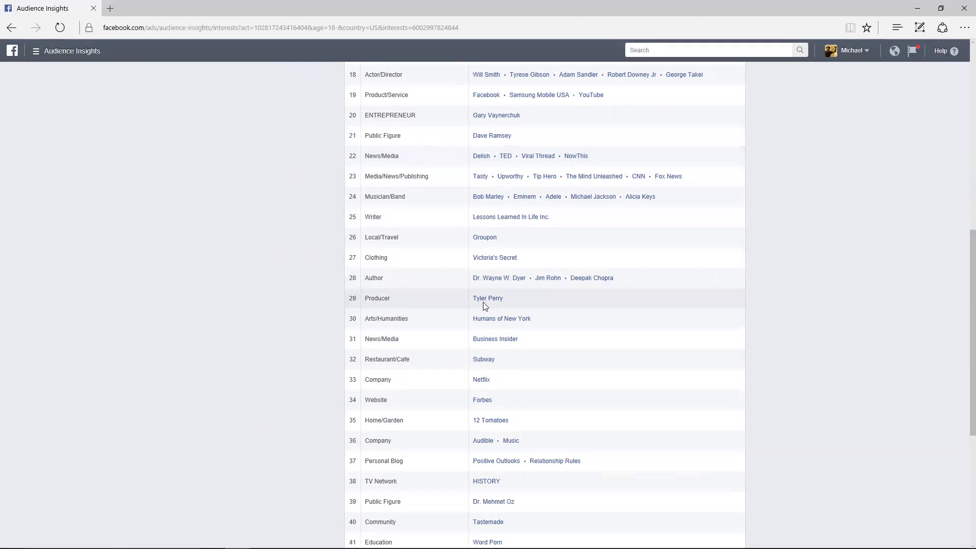
- Open Dr. Wayne W. Dyer's page in a new tab, view it, then return to Audience Insights
{"action": "right_click", "coordinate": [502, 282]}
{"action": "left_click", "coordinate": [534, 288]}
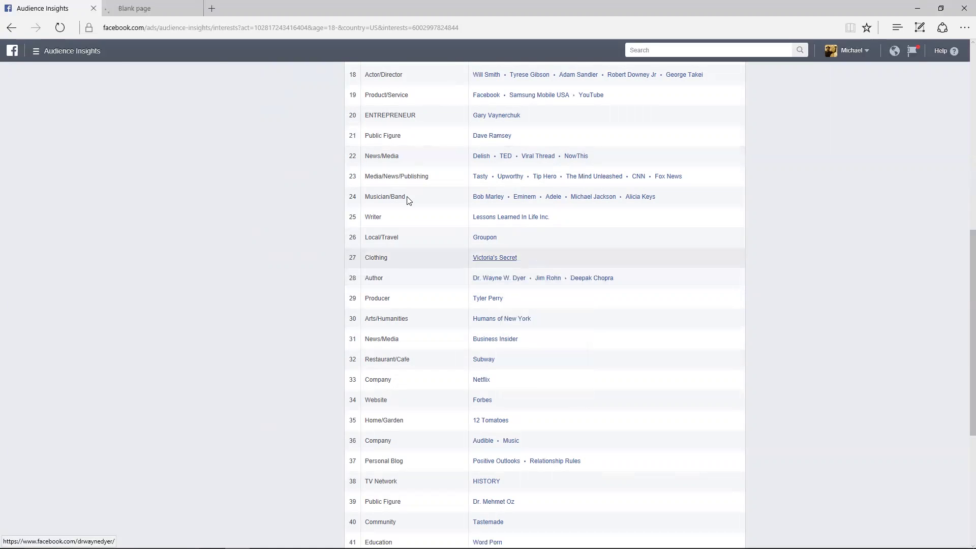
{"action": "left_click", "coordinate": [152, 11]}
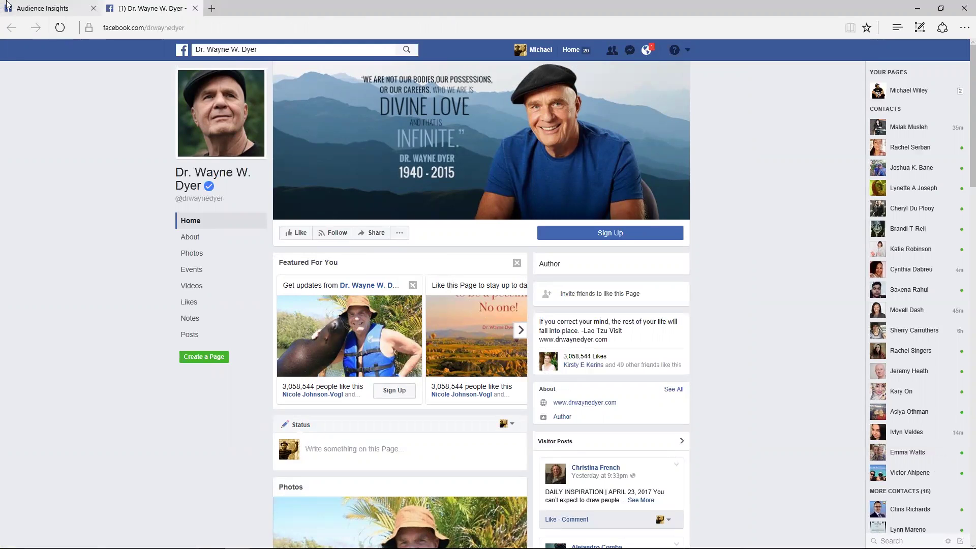
{"action": "left_click", "coordinate": [74, 9]}
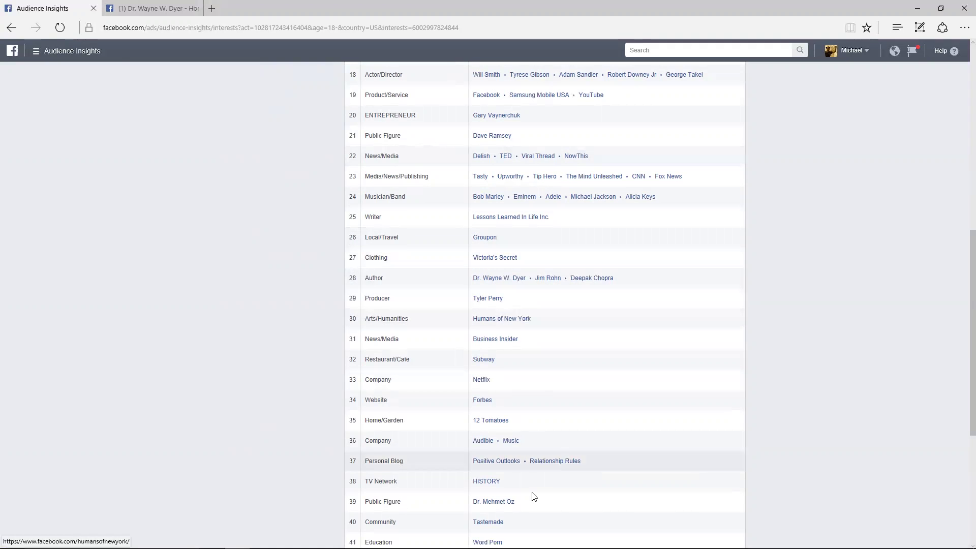
- Place the cursor in item 1 of the Word Interests List, then minimize Word for Audience Insights
{"action": "mouse_move", "coordinate": [534, 547]}
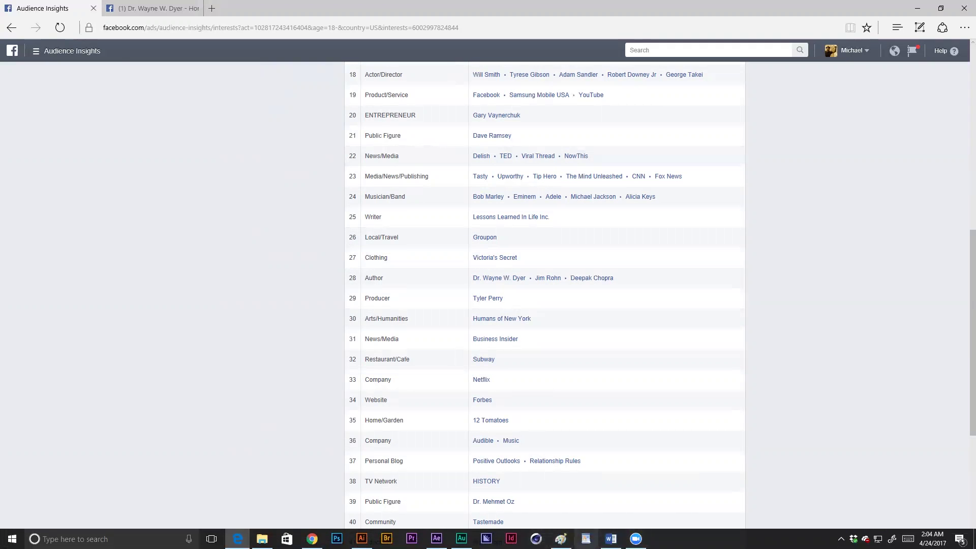
{"action": "left_click", "coordinate": [611, 540]}
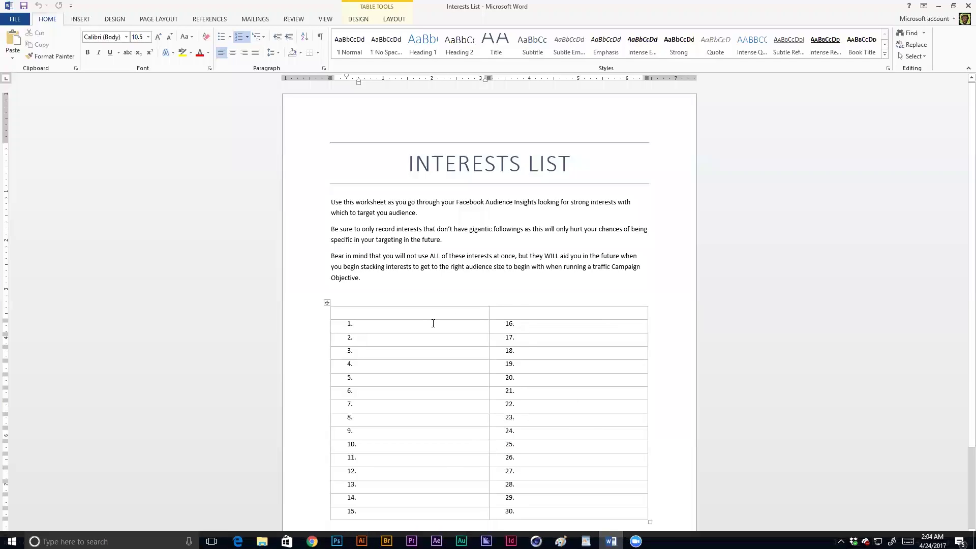
{"action": "scroll", "coordinate": [415, 337], "scroll_direction": "down", "scroll_amount": 3}
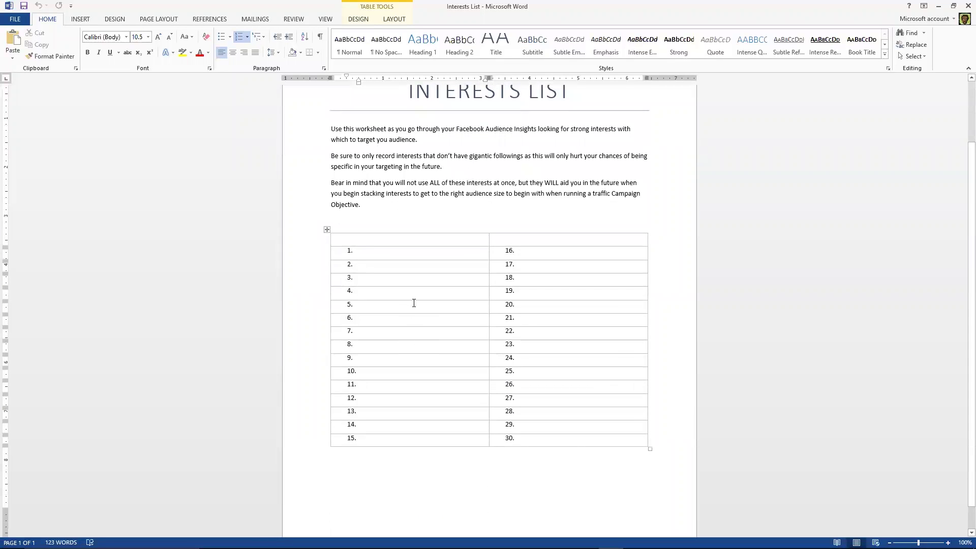
{"action": "left_click", "coordinate": [372, 254]}
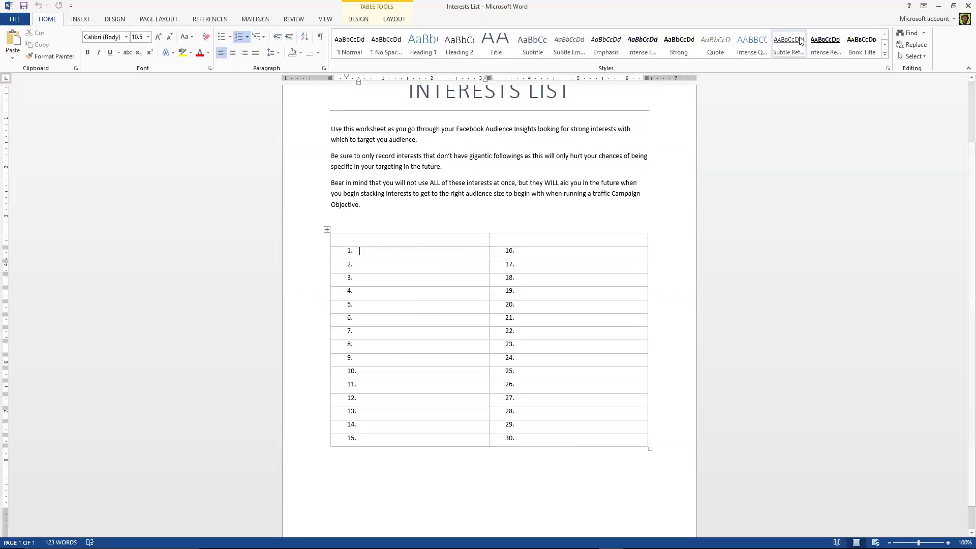
{"action": "left_click", "coordinate": [941, 7]}
{"action": "scroll", "coordinate": [559, 159], "scroll_direction": "up", "scroll_amount": 10}
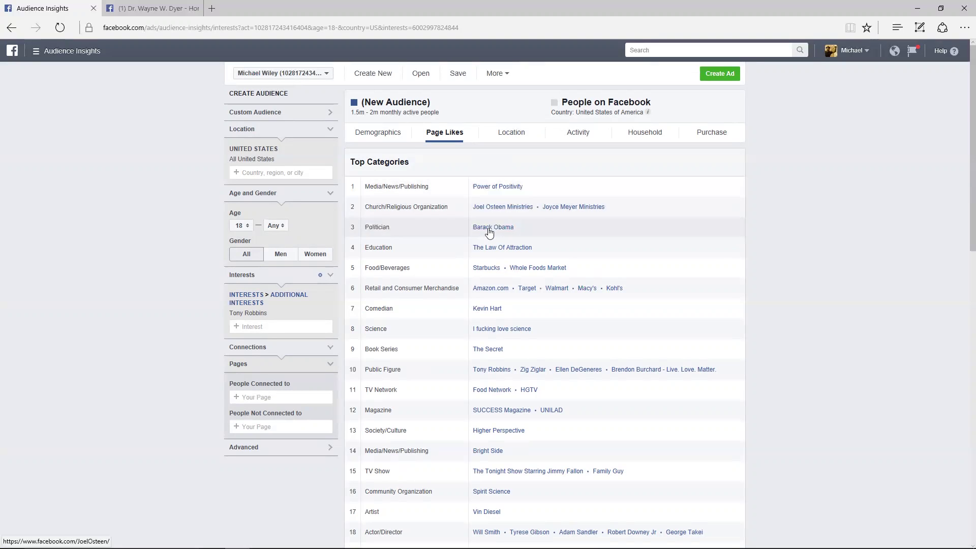
{"action": "scroll", "coordinate": [486, 229], "scroll_direction": "down", "scroll_amount": 9}
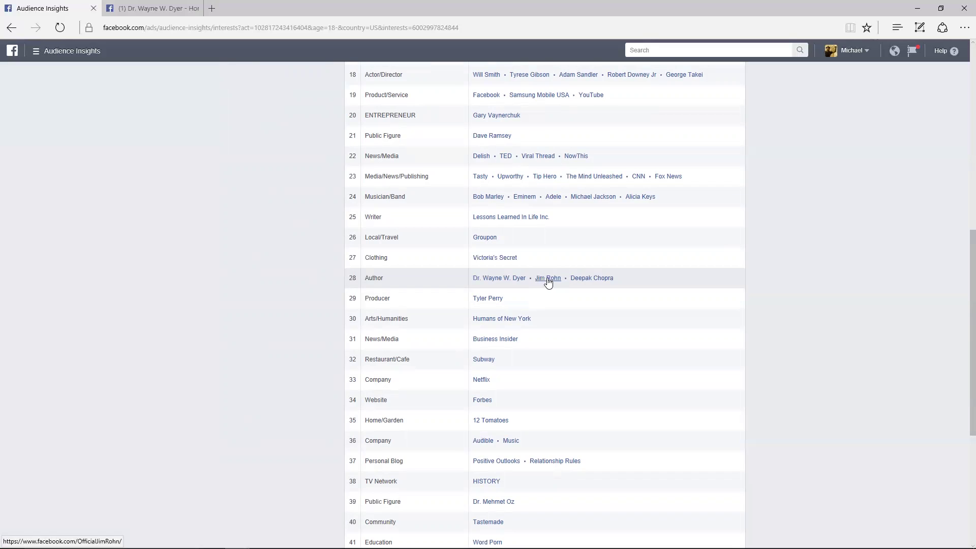
{"action": "scroll", "coordinate": [447, 294], "scroll_direction": "up", "scroll_amount": 3}
{"action": "scroll", "coordinate": [407, 294], "scroll_direction": "down", "scroll_amount": 8}
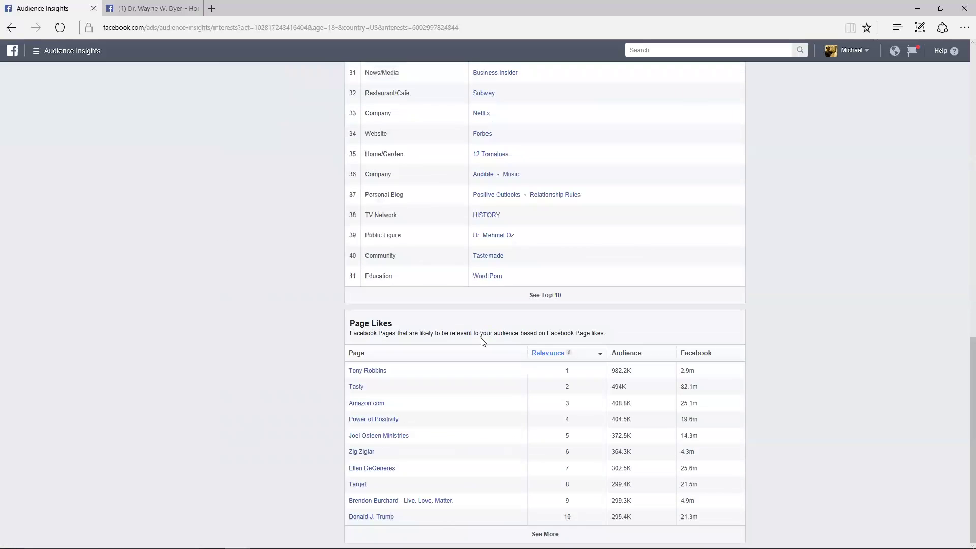
{"action": "scroll", "coordinate": [481, 218], "scroll_direction": "up", "scroll_amount": 10}
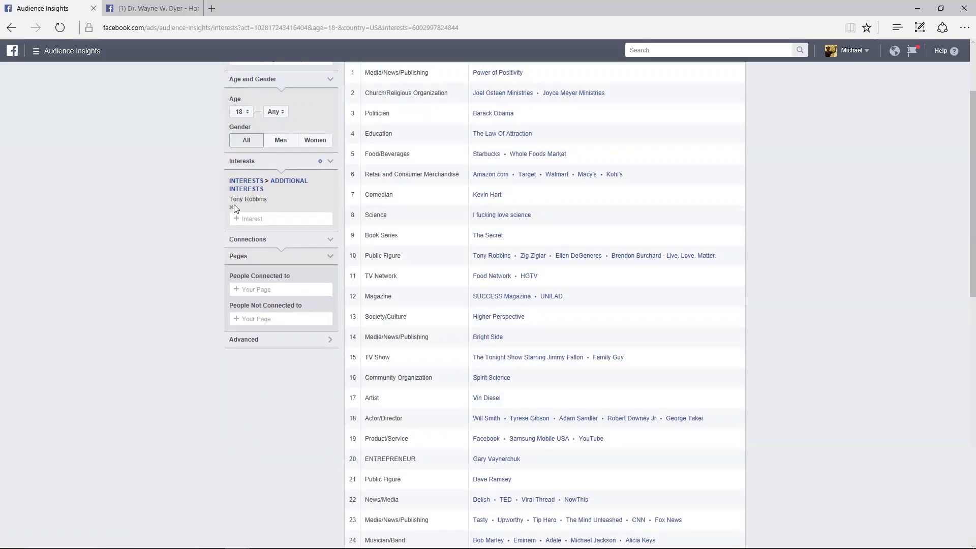
- Replace the Tony Robbins interest with Jim Rohn, giving 450K–500K monthly active people
{"action": "left_click", "coordinate": [233, 206]}
{"action": "left_click", "coordinate": [259, 186]}
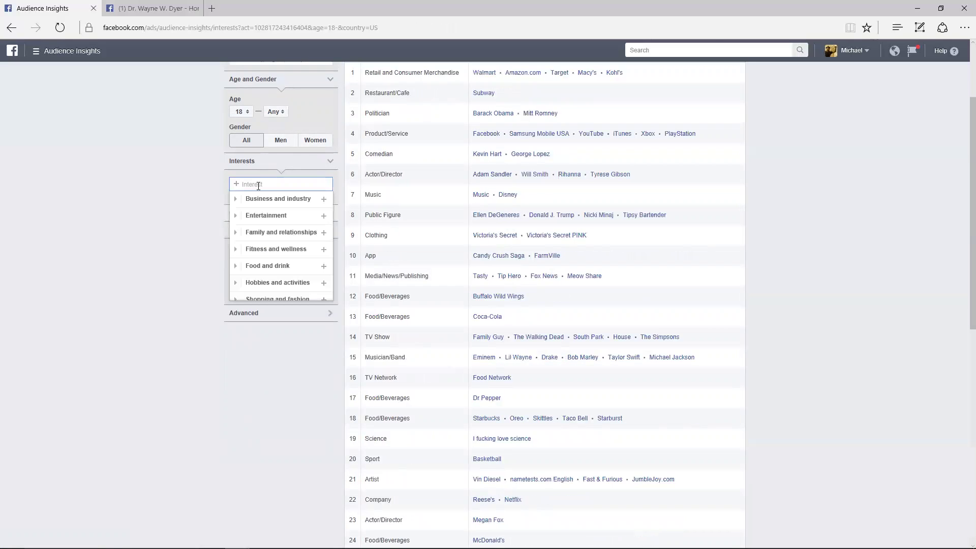
{"action": "type", "text": "jim r"}
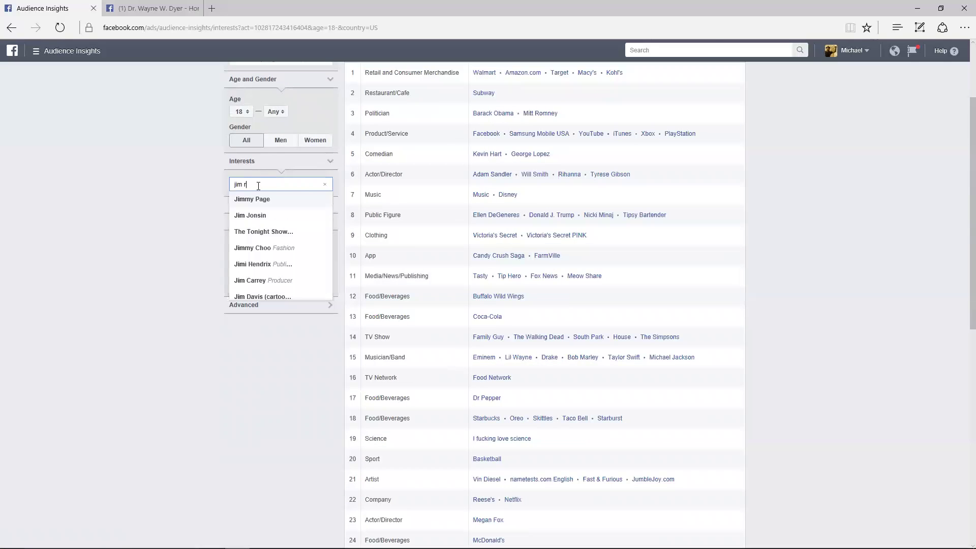
{"action": "type", "text": "ohn"}
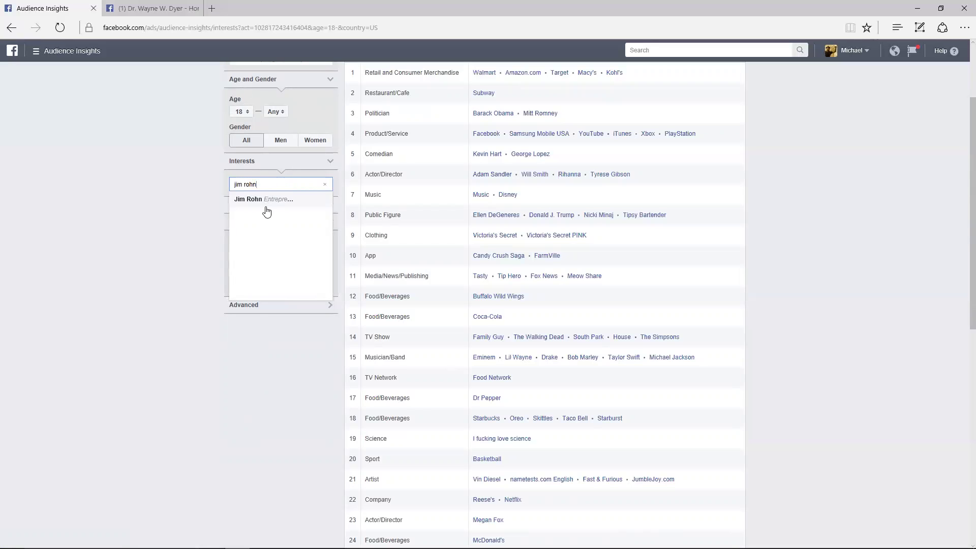
{"action": "left_click", "coordinate": [258, 199]}
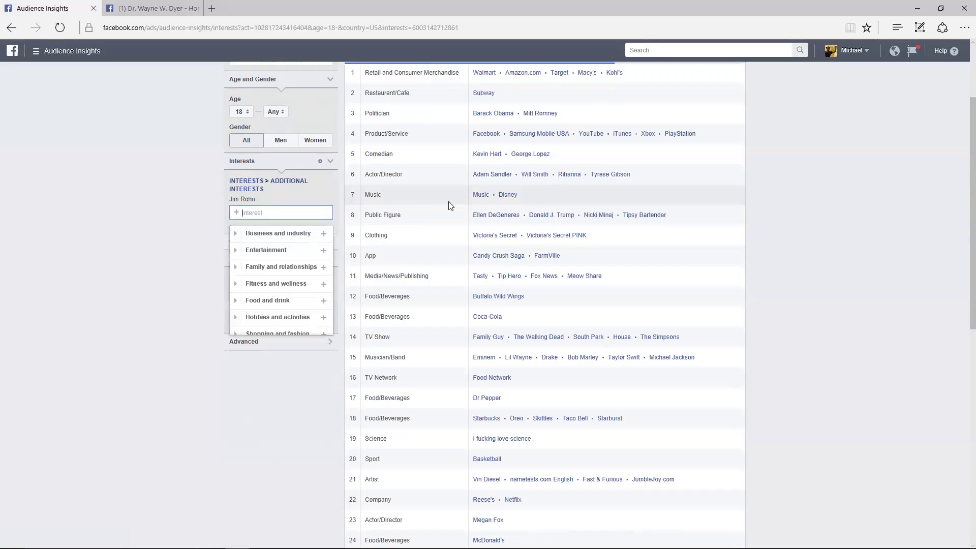
{"action": "scroll", "coordinate": [479, 206], "scroll_direction": "up", "scroll_amount": 3}
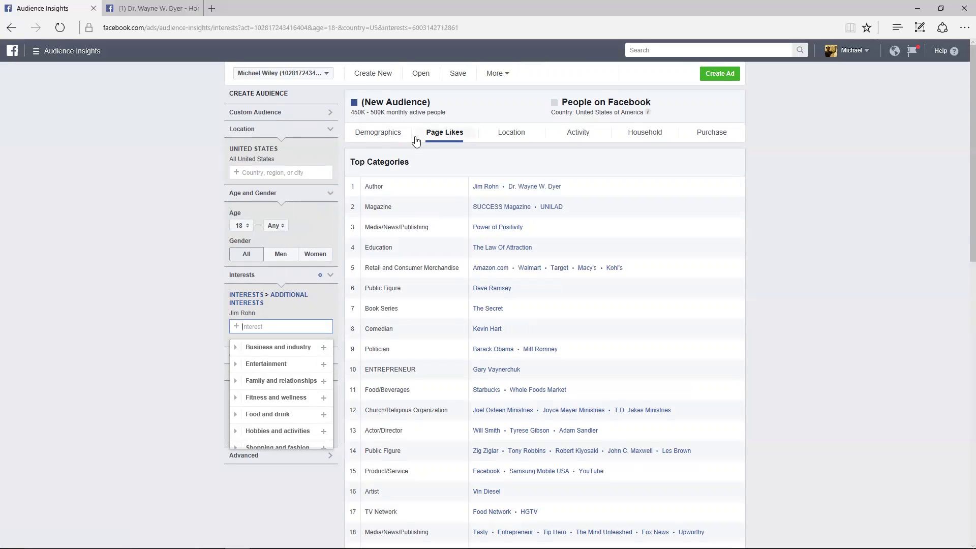
- Enter 'Jim Rohn' as item 1 in the Word Interests List, then return to the browser
{"action": "mouse_move", "coordinate": [550, 547]}
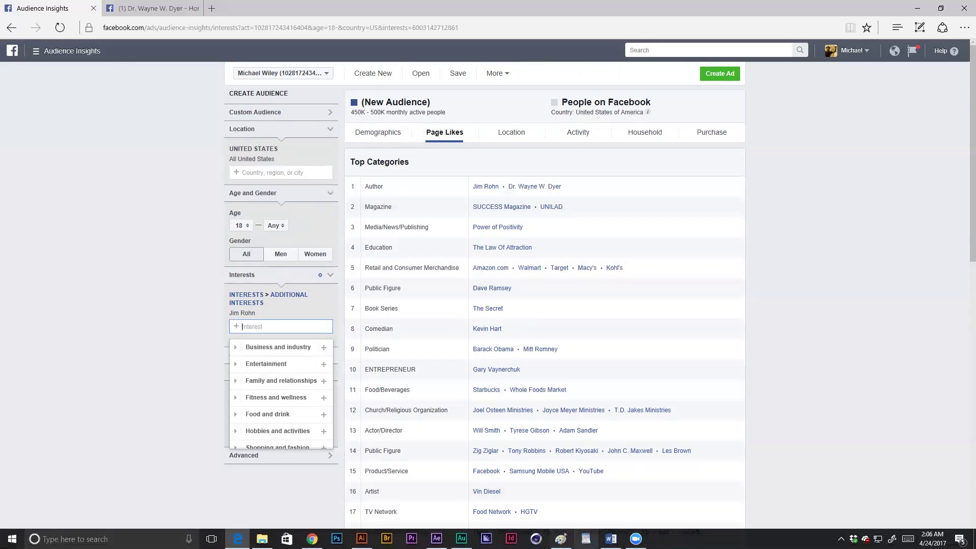
{"action": "left_click", "coordinate": [611, 539]}
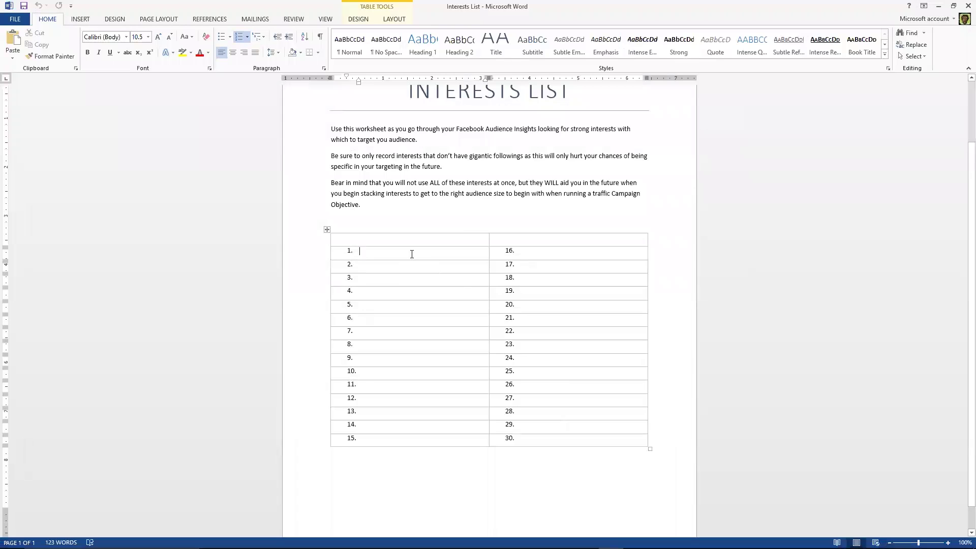
{"action": "type", "text": "Jim Rohn"}
{"action": "key", "text": "Down"}
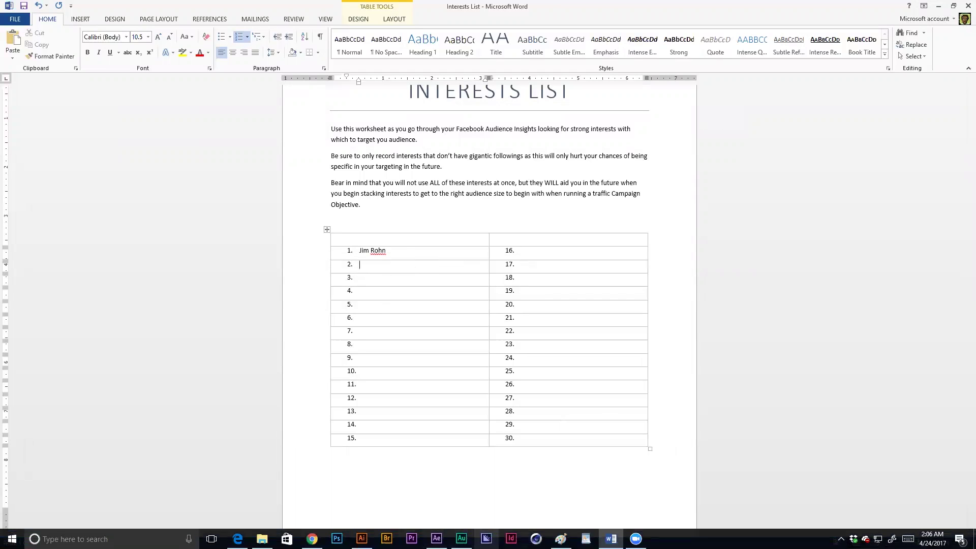
{"action": "left_click", "coordinate": [436, 539]}
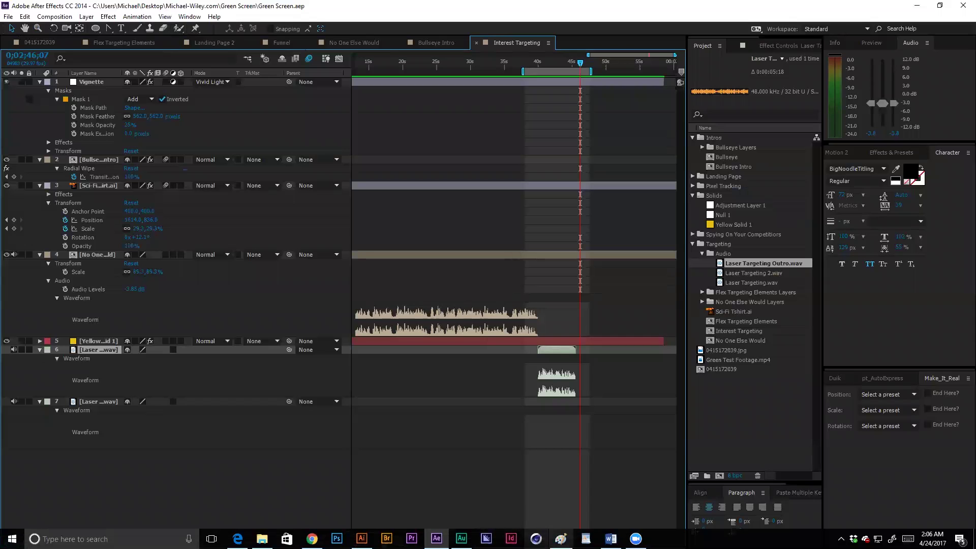
{"action": "left_click", "coordinate": [635, 538]}
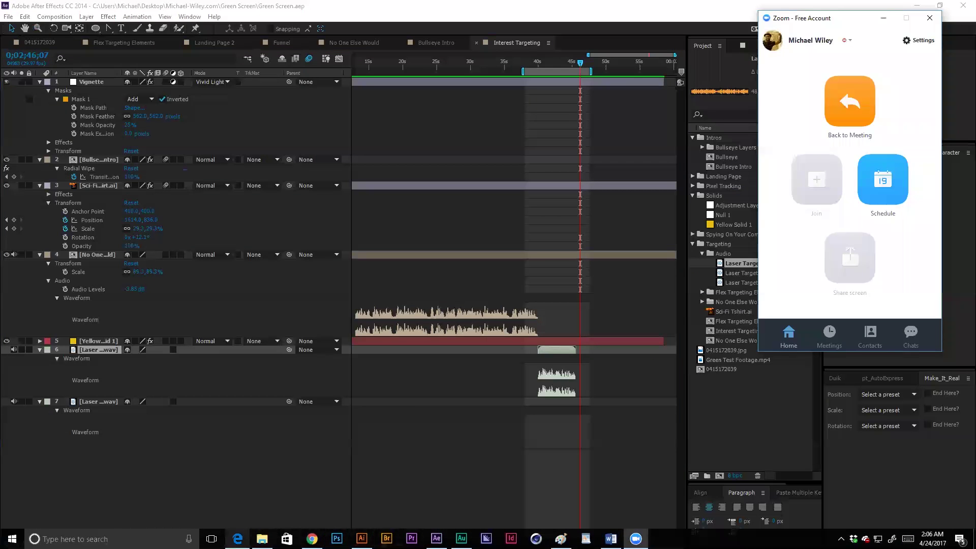
{"action": "left_click", "coordinate": [237, 538]}
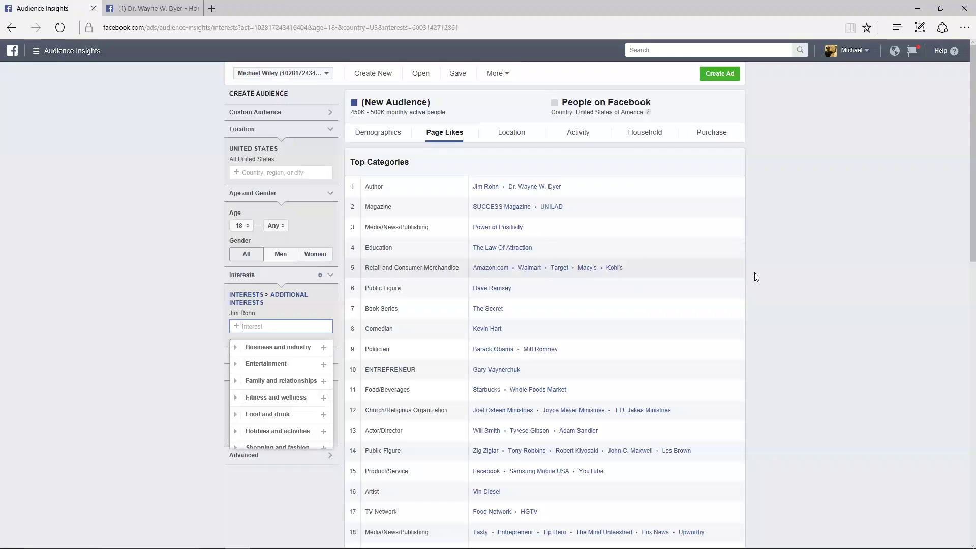
{"action": "left_click", "coordinate": [804, 265]}
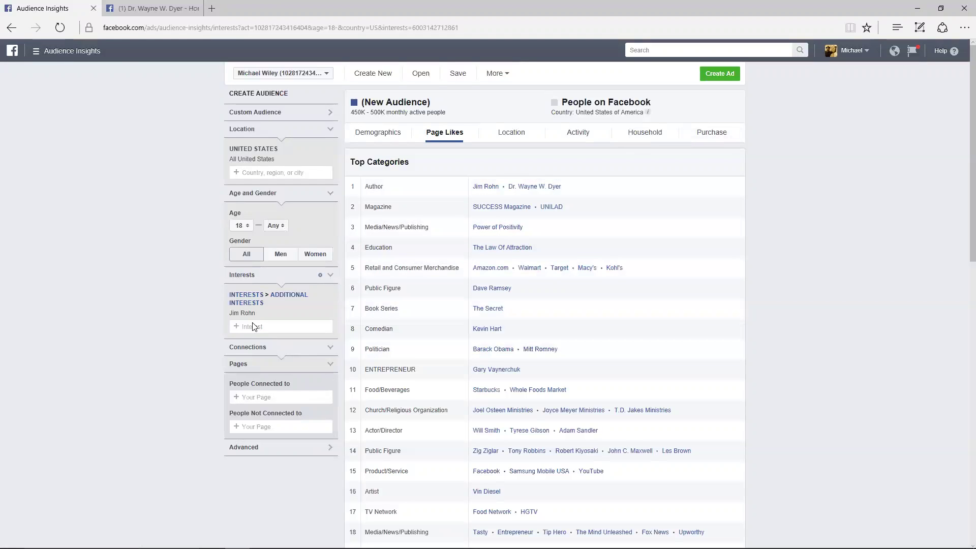
{"action": "scroll", "coordinate": [420, 313], "scroll_direction": "down", "scroll_amount": 13}
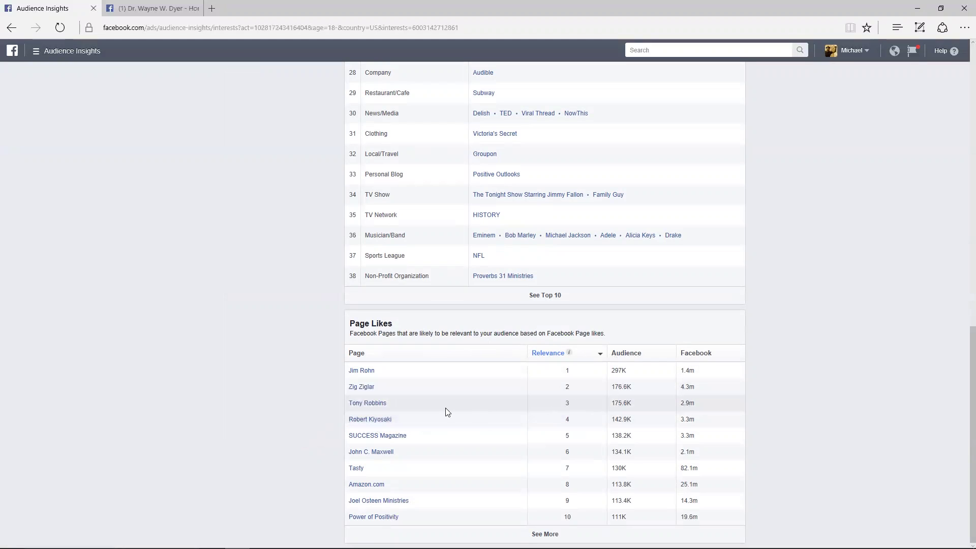
{"action": "scroll", "coordinate": [436, 388], "scroll_direction": "up", "scroll_amount": 10}
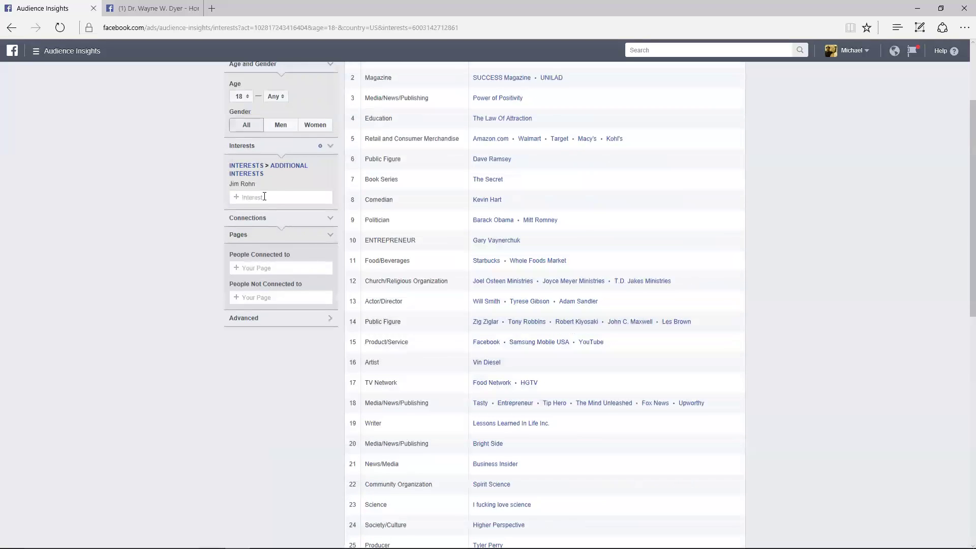
{"action": "scroll", "coordinate": [635, 446], "scroll_direction": "down", "scroll_amount": 10}
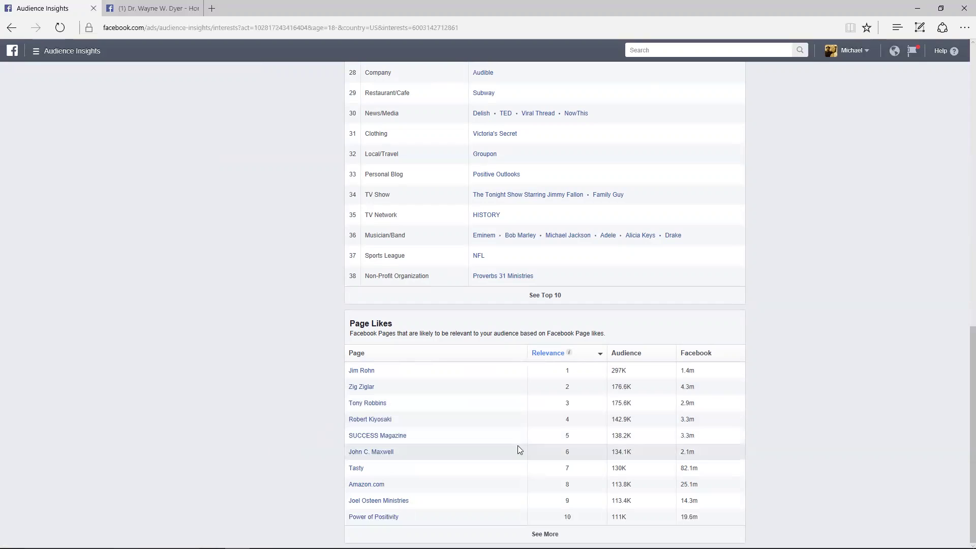
{"action": "left_click", "coordinate": [549, 354]}
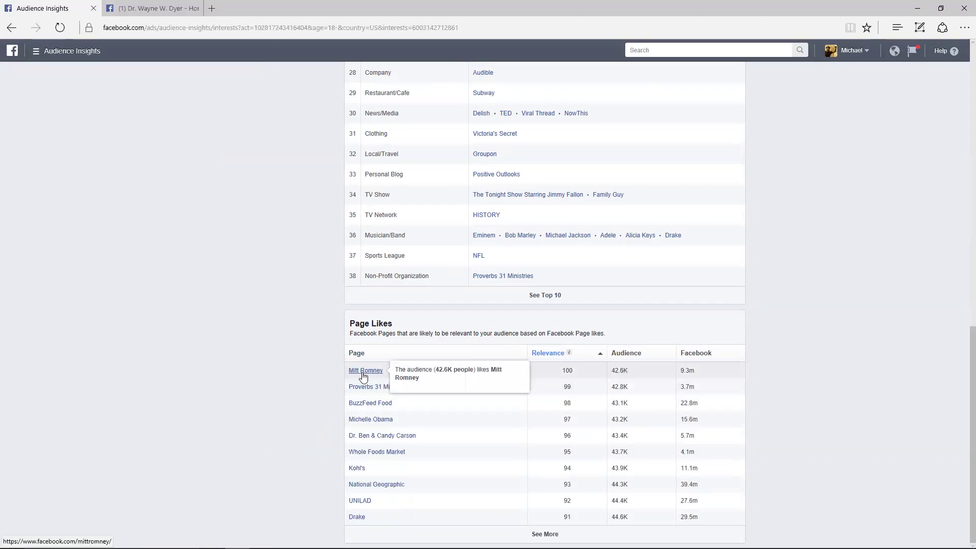
{"action": "left_click", "coordinate": [549, 355]}
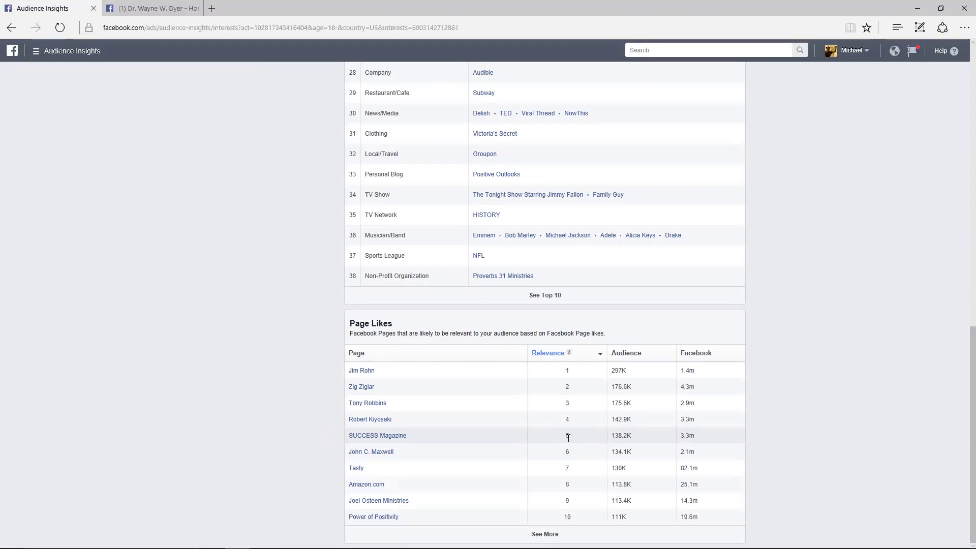
{"action": "scroll", "coordinate": [565, 434], "scroll_direction": "up", "scroll_amount": 10}
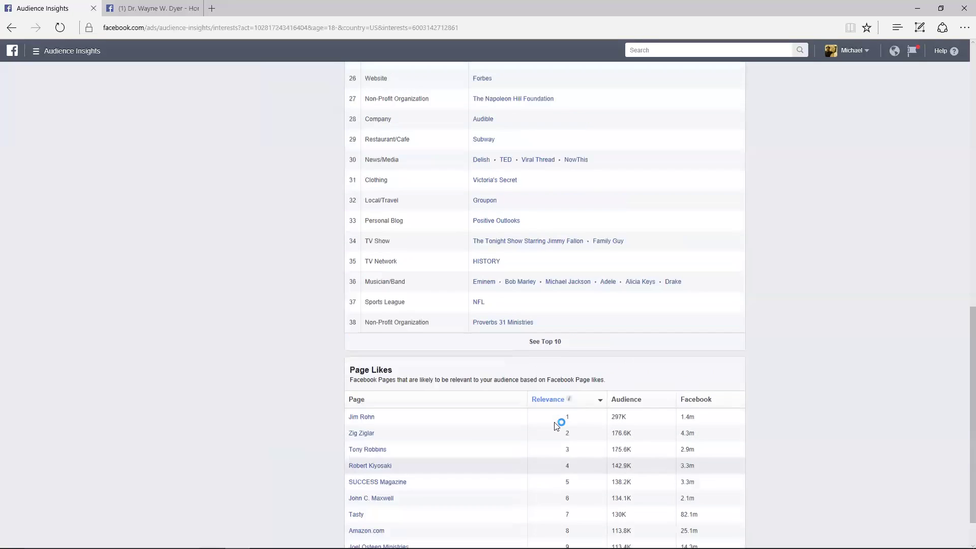
{"action": "scroll", "coordinate": [556, 426], "scroll_direction": "up", "scroll_amount": 3}
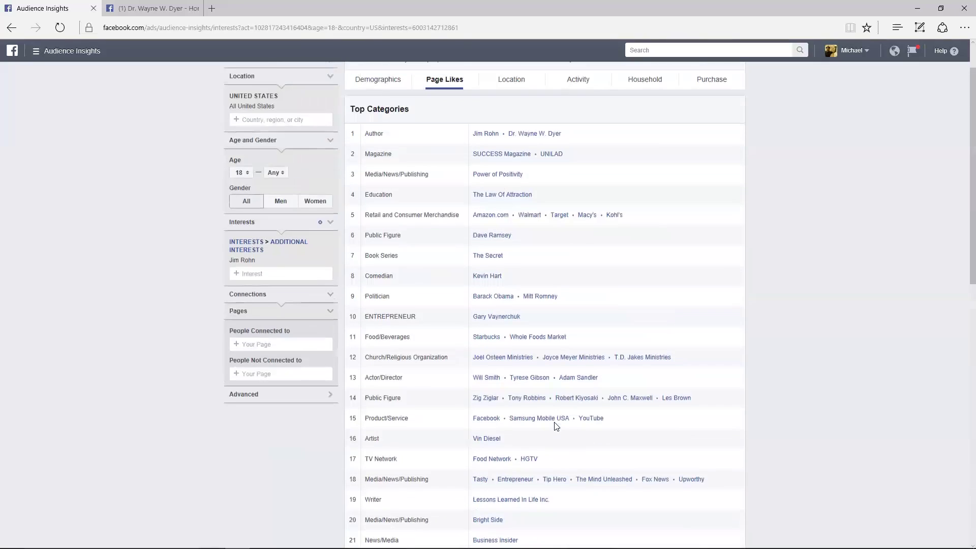